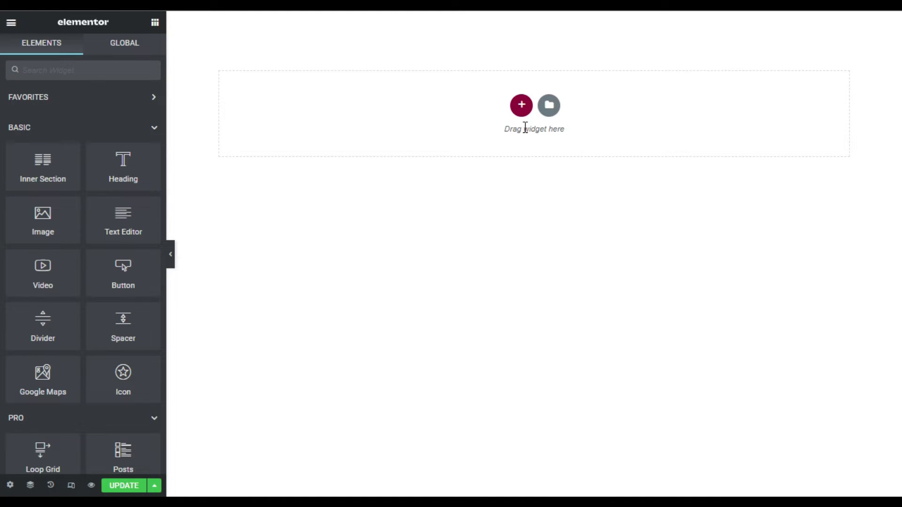
Step: Add a one-column section with Fit To Screen height and a Classic background type
left_click(521, 105)
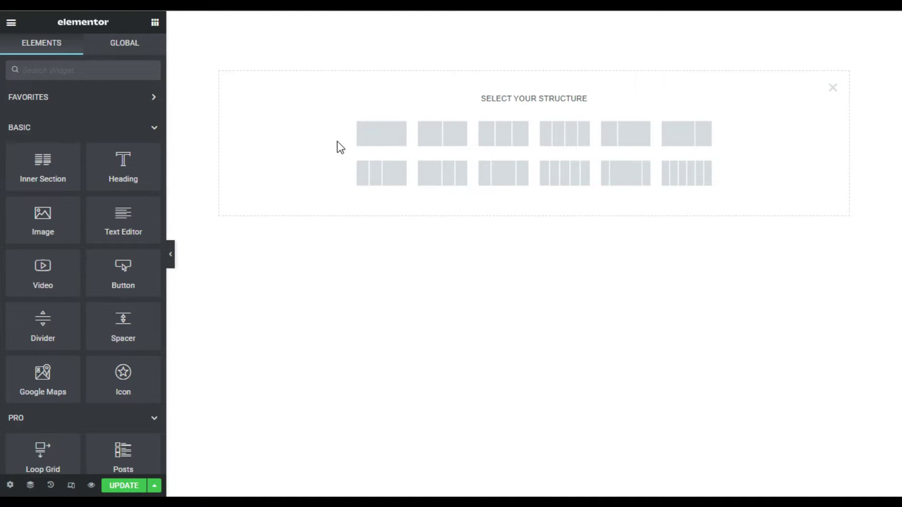
left_click(387, 143)
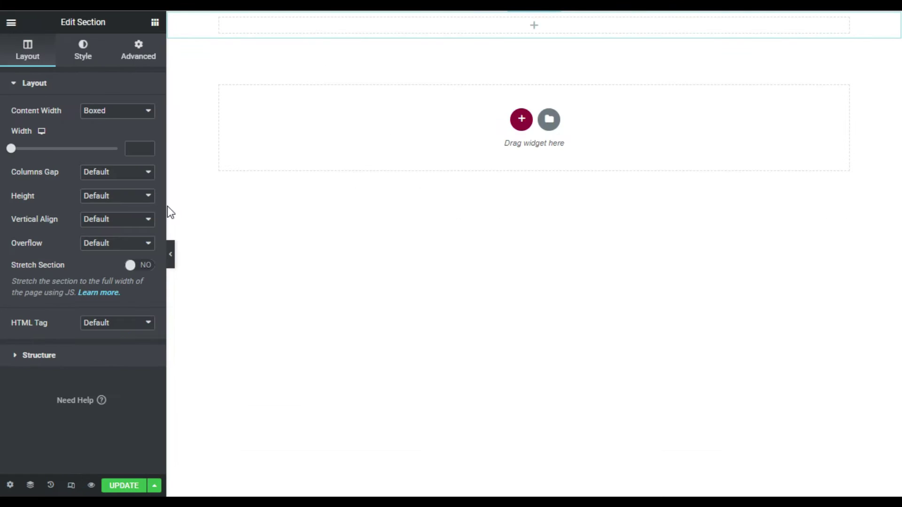
left_click(113, 198)
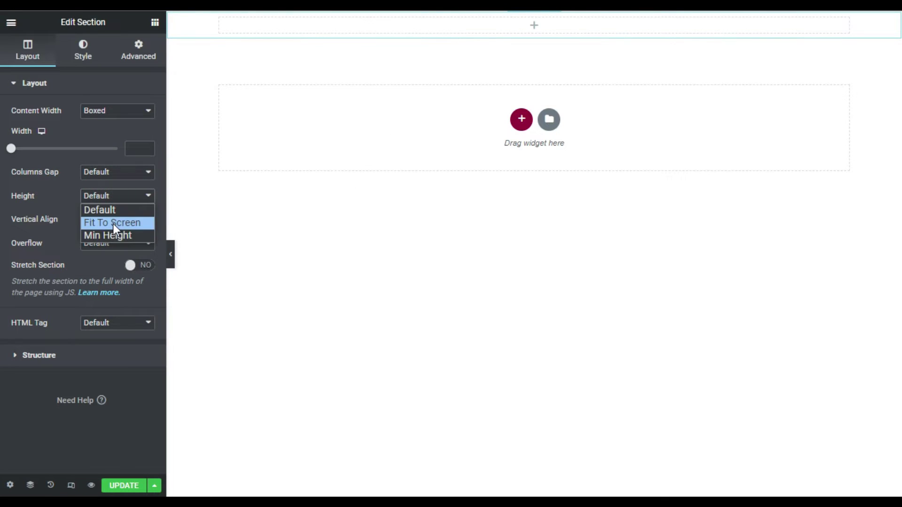
left_click(114, 224)
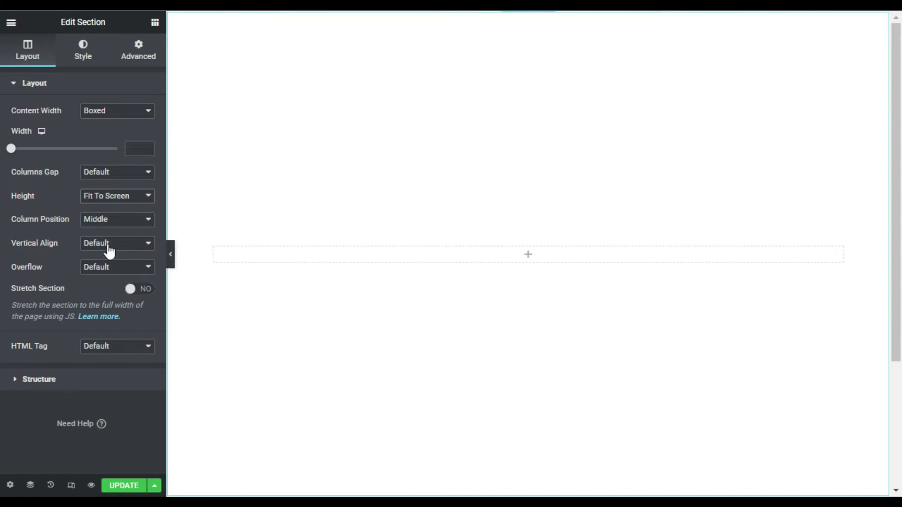
left_click(86, 54)
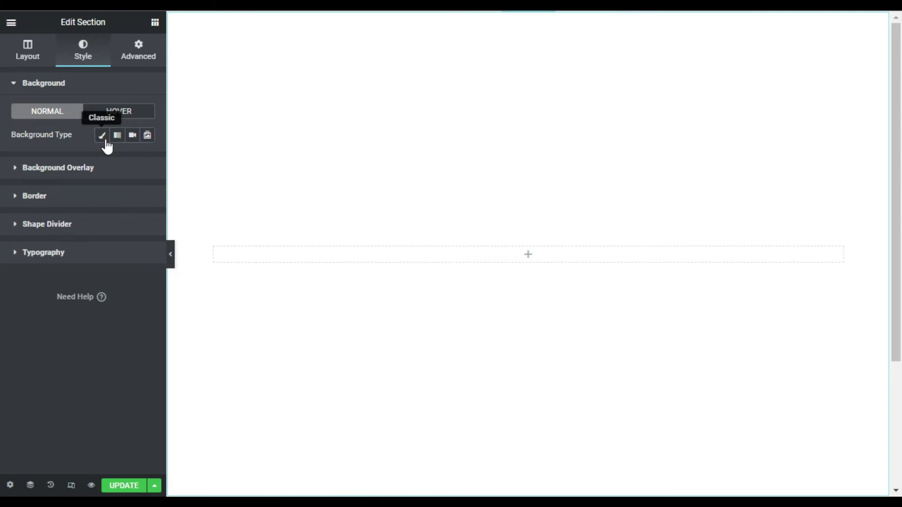
left_click(103, 137)
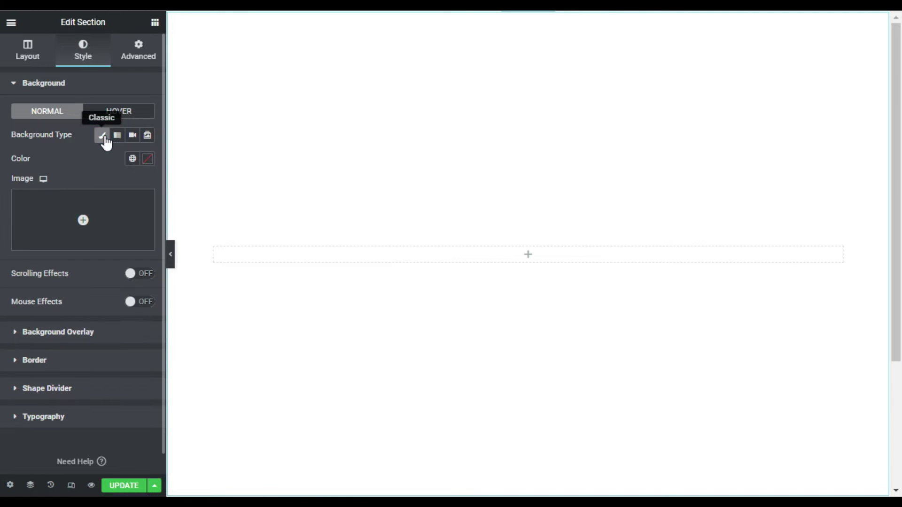
Step: Set the pink landscape image from the Media Library as the section background
left_click(78, 225)
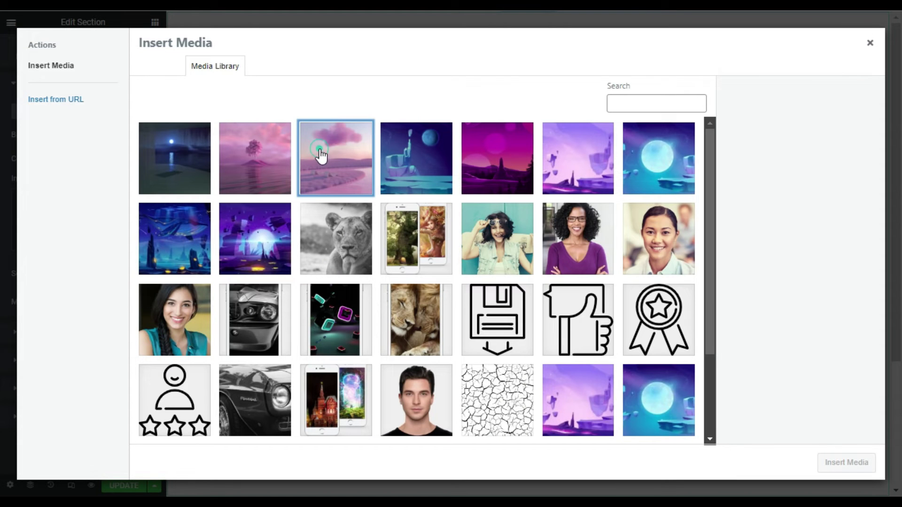
left_click(316, 150)
left_click(846, 462)
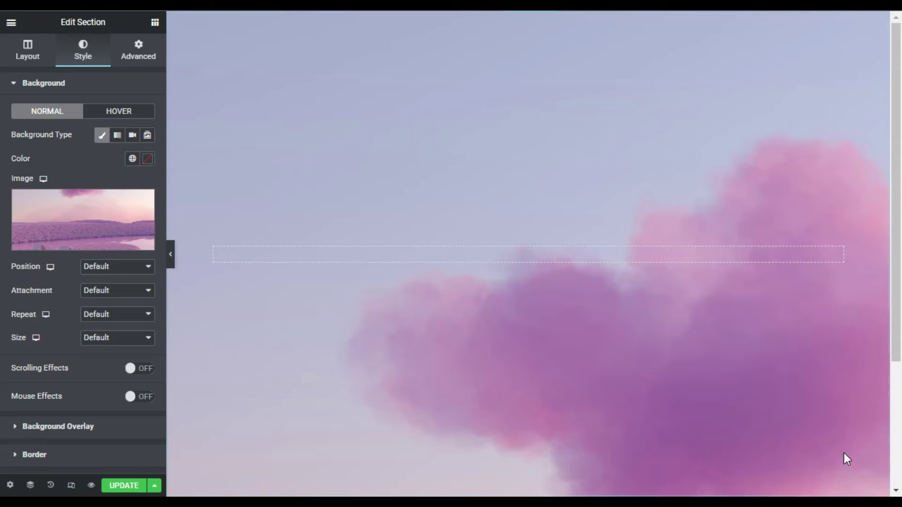
Step: Position the background image at Center Center and size it to Cover
left_click(117, 266)
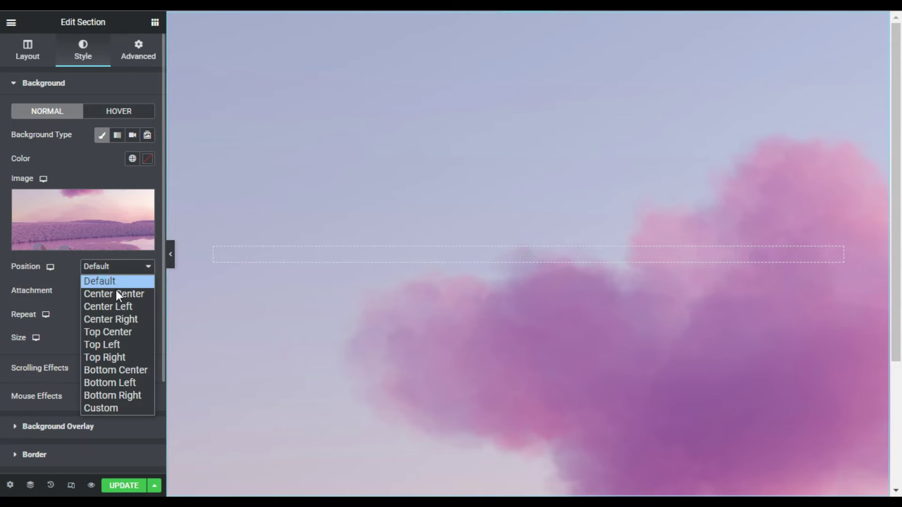
left_click(115, 294)
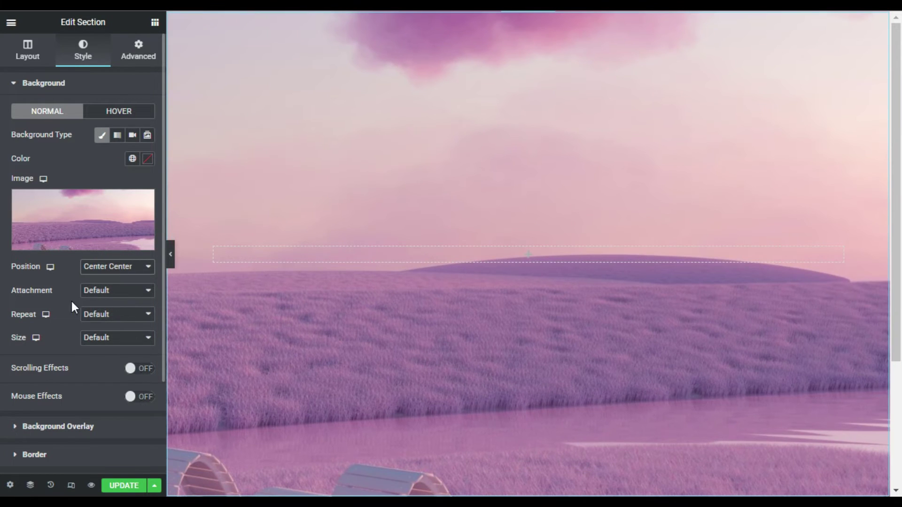
left_click(92, 337)
left_click(109, 385)
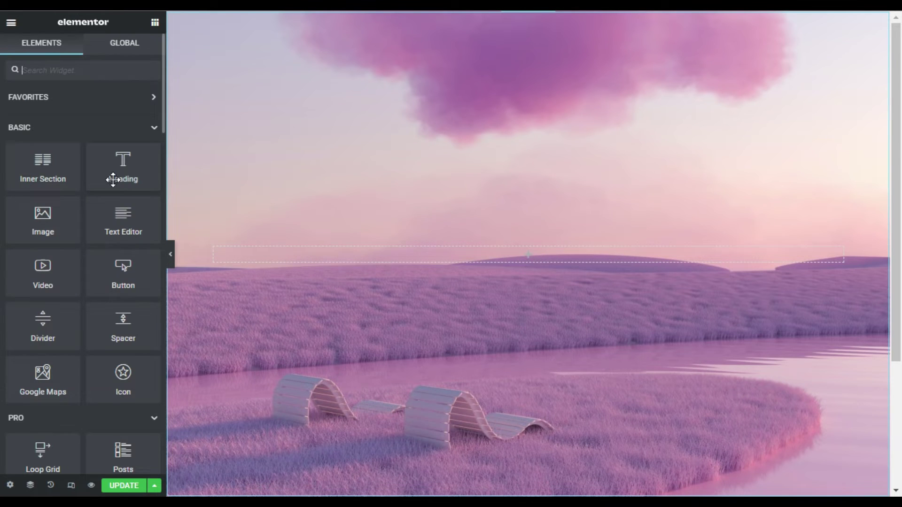
Step: Add a Heading widget reading 'Blur Background Image' and centre-align it
left_click_drag(117, 176, 532, 263)
left_click_drag(116, 125, 6, 133)
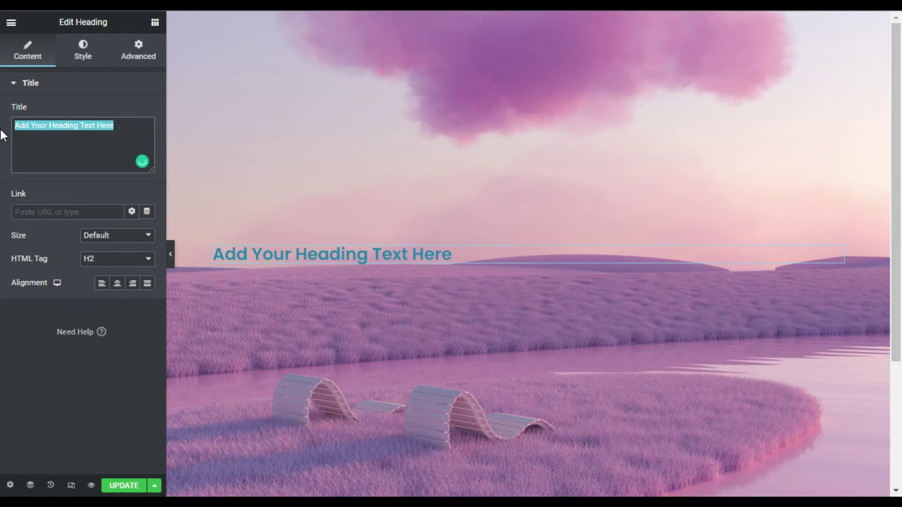
type("Blur Background Image")
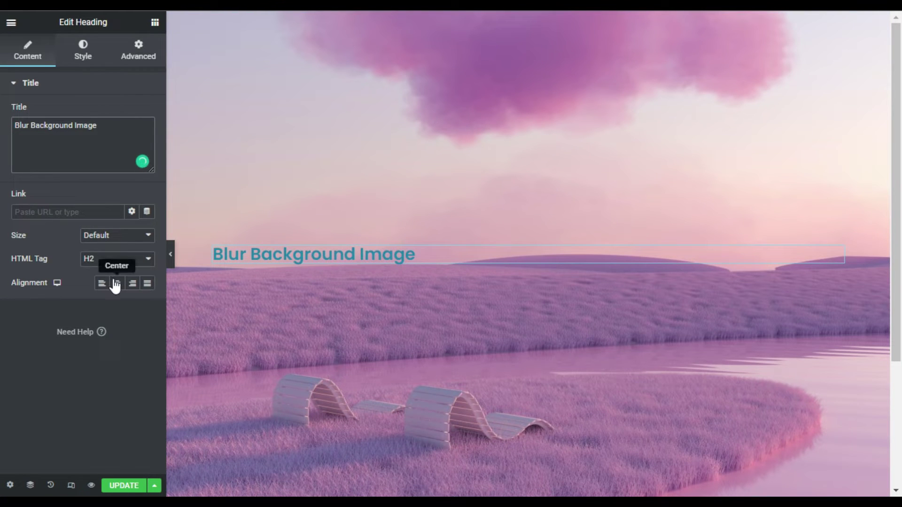
left_click(115, 284)
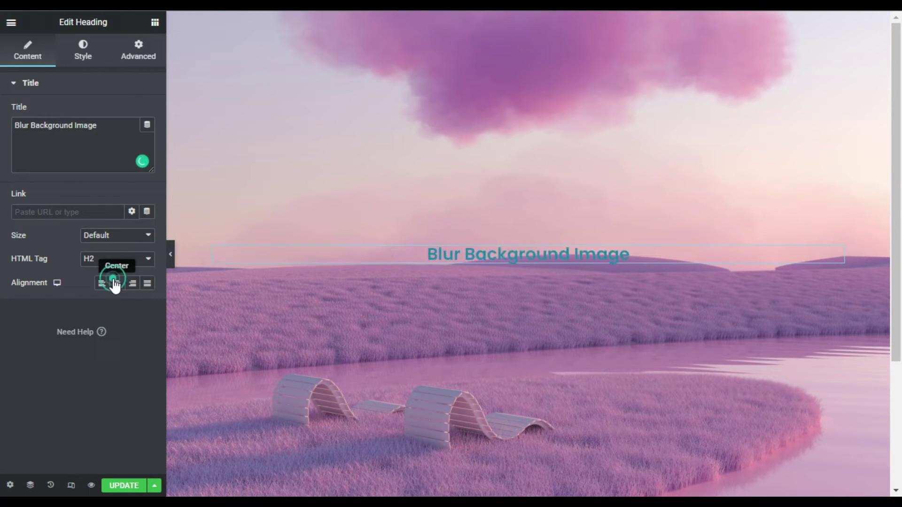
Step: Set the heading text colour to black
left_click(83, 51)
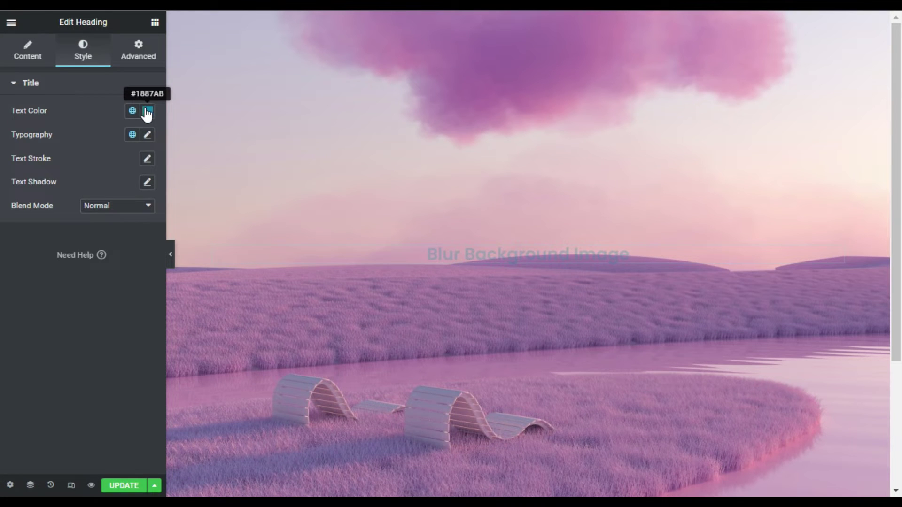
left_click(147, 112)
left_click_drag(121, 158, 10, 256)
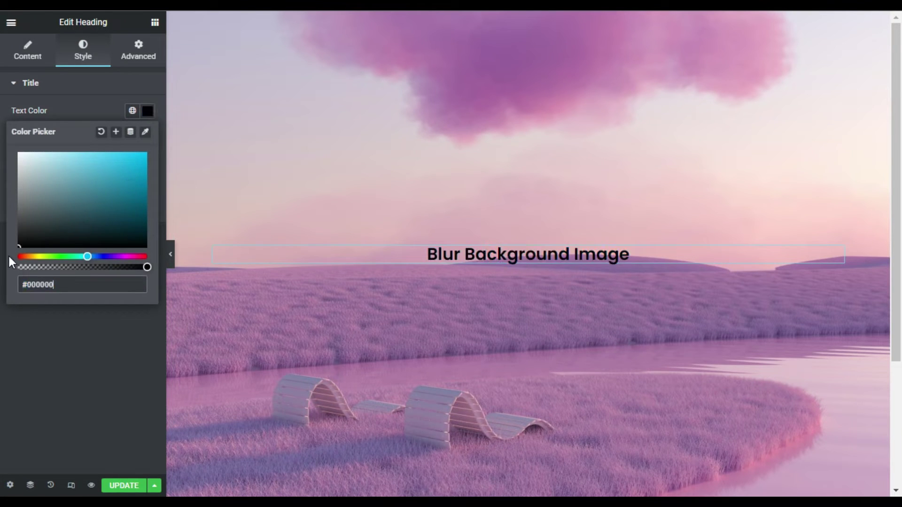
left_click(76, 102)
Step: Give the heading 50px extra bold uppercase typography with letter spacing 4
left_click(147, 134)
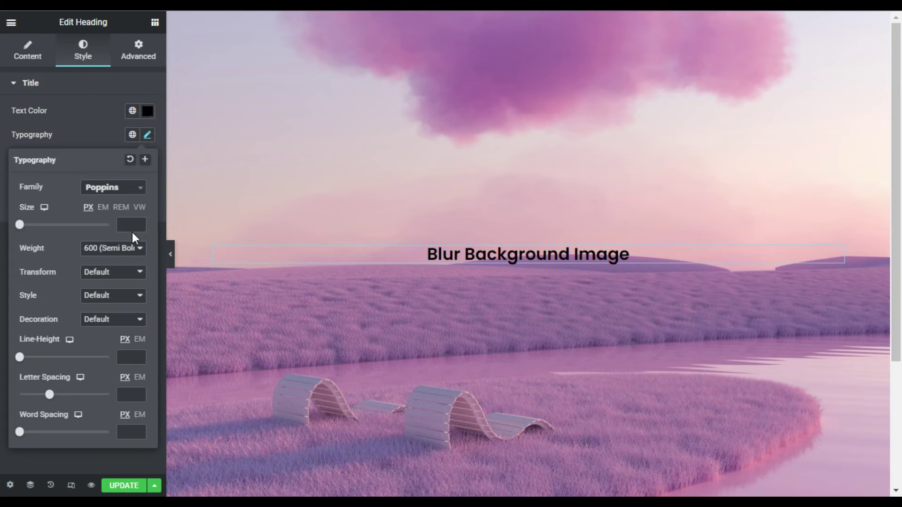
mouse_move(128, 224)
left_click(120, 224)
type("1")
type("0")
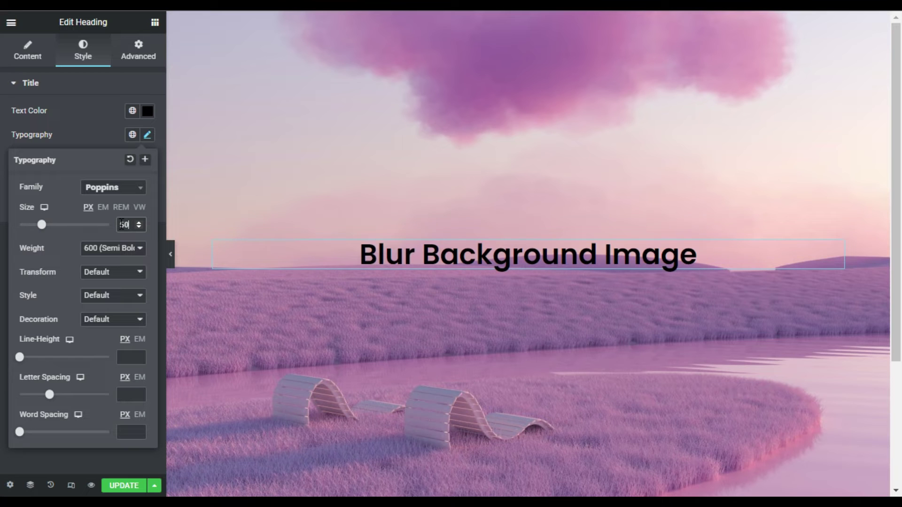
left_click(113, 249)
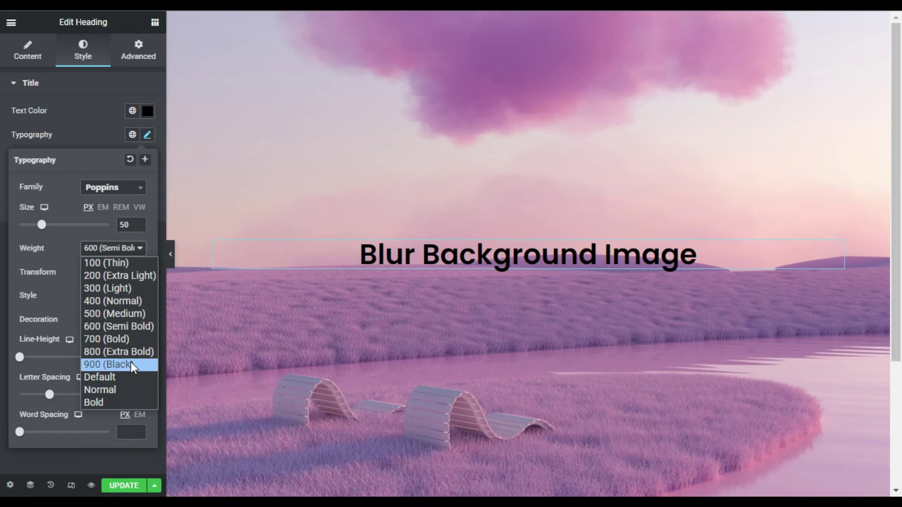
left_click(132, 352)
left_click(113, 273)
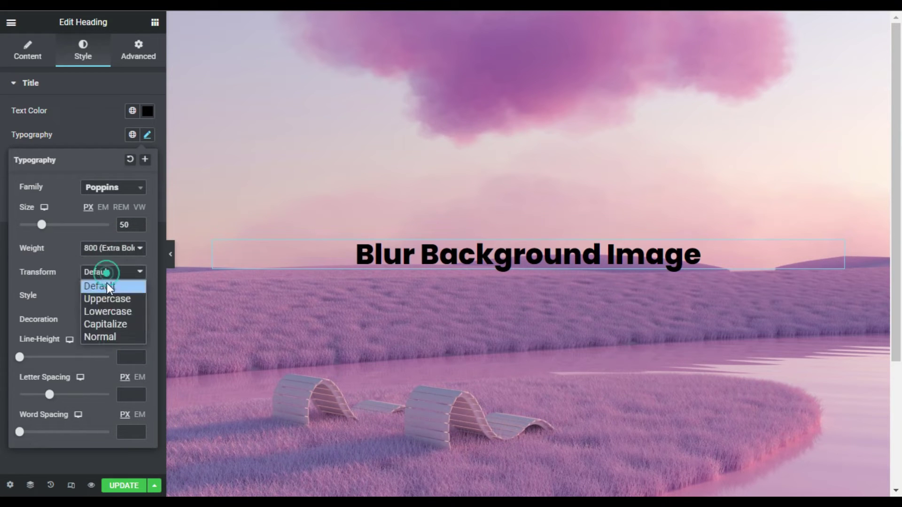
left_click(119, 303)
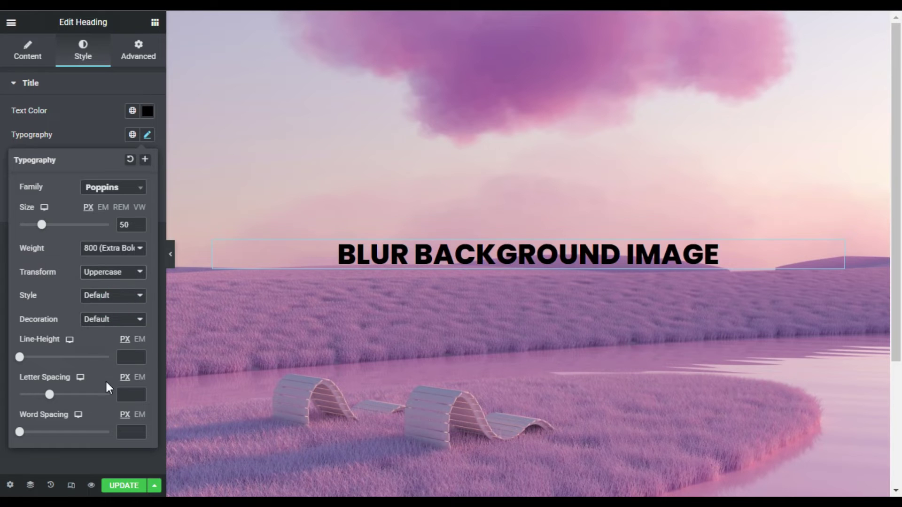
left_click(127, 397)
type("4")
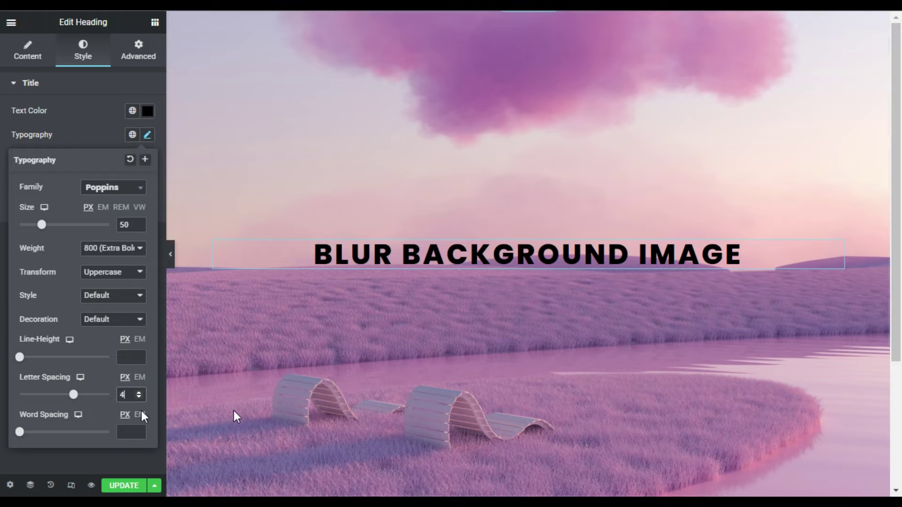
left_click(93, 132)
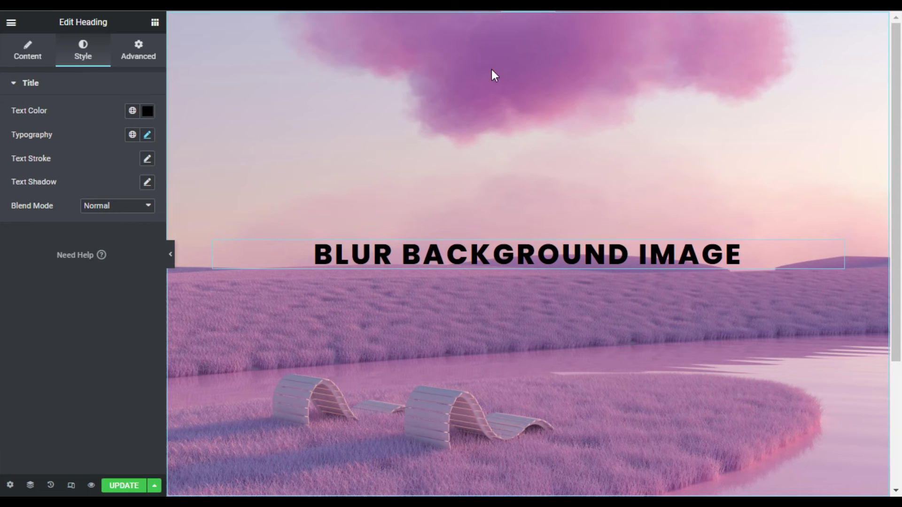
Step: Select the heading's section and open its Advanced Custom CSS editor for input
left_click(525, 20)
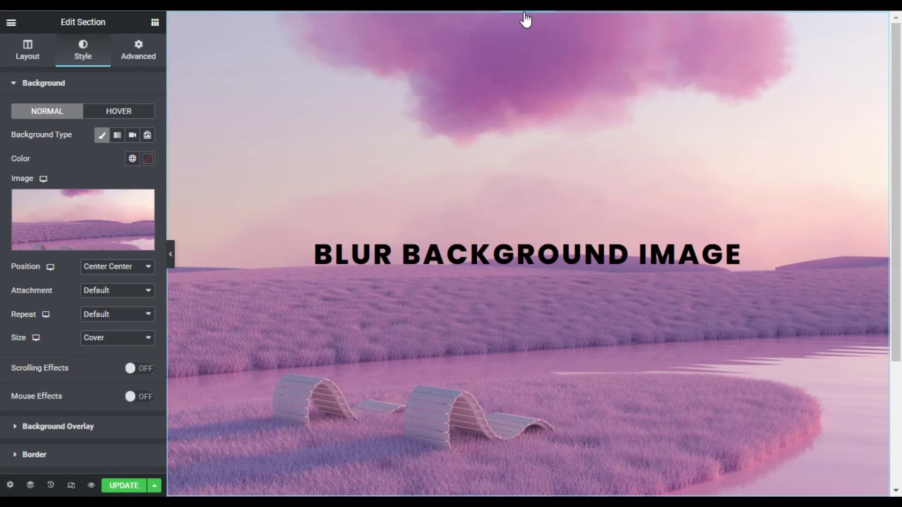
left_click(137, 51)
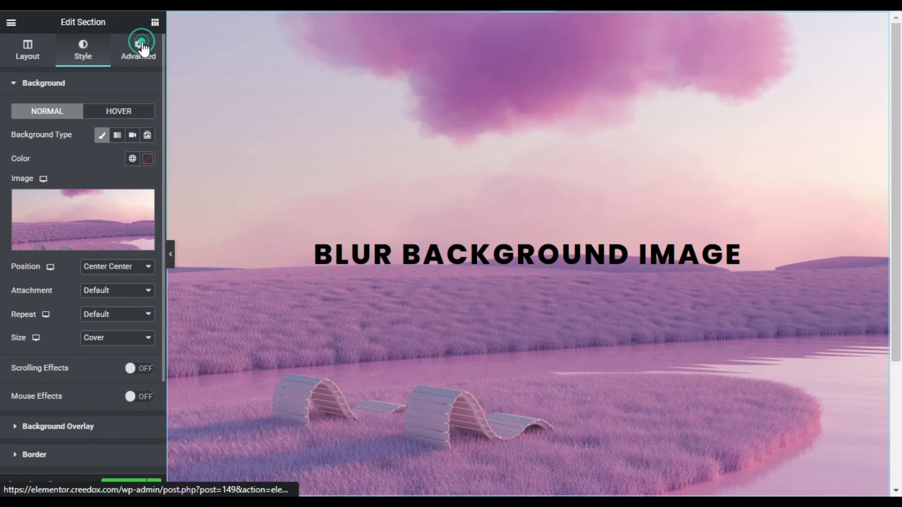
left_click(58, 372)
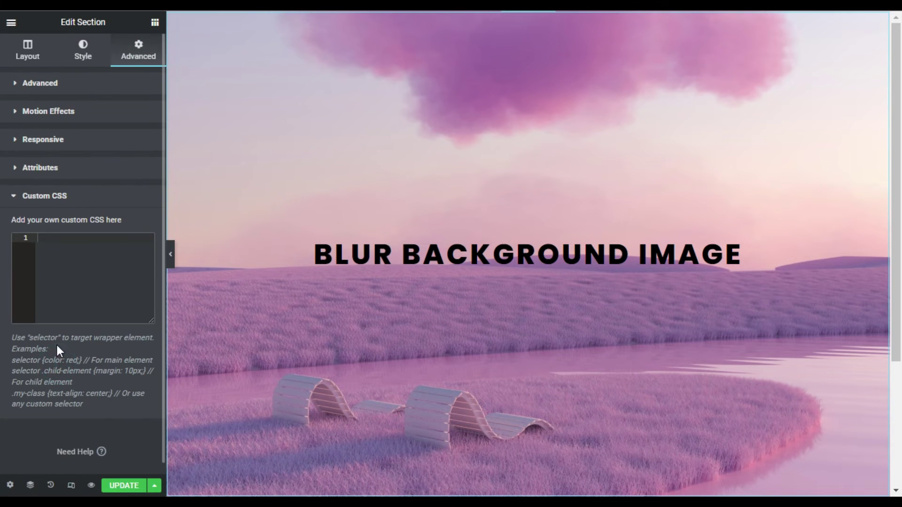
left_click(55, 261)
Step: Paste the backdrop-filter blur CSS, then retype line 9's blur amount, ending at 10pxpx
key("ctrl+v")
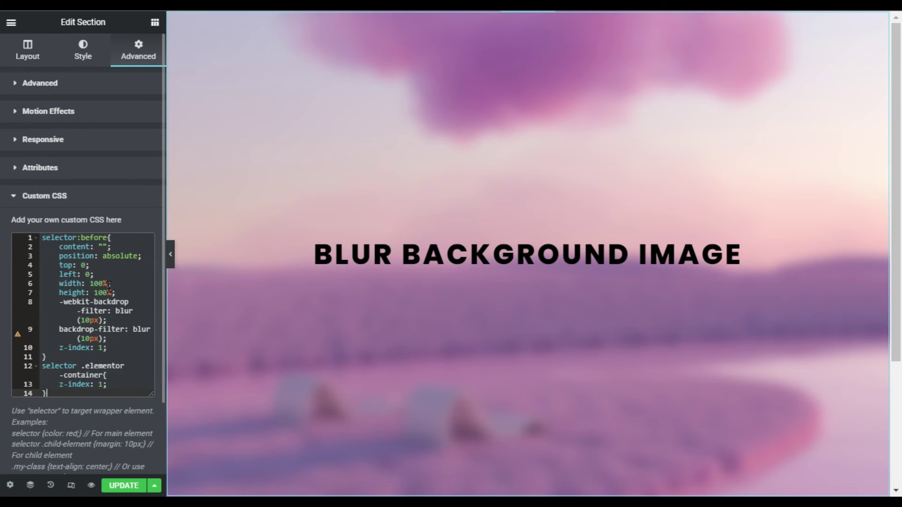
scroll(373, 359, "down", 3)
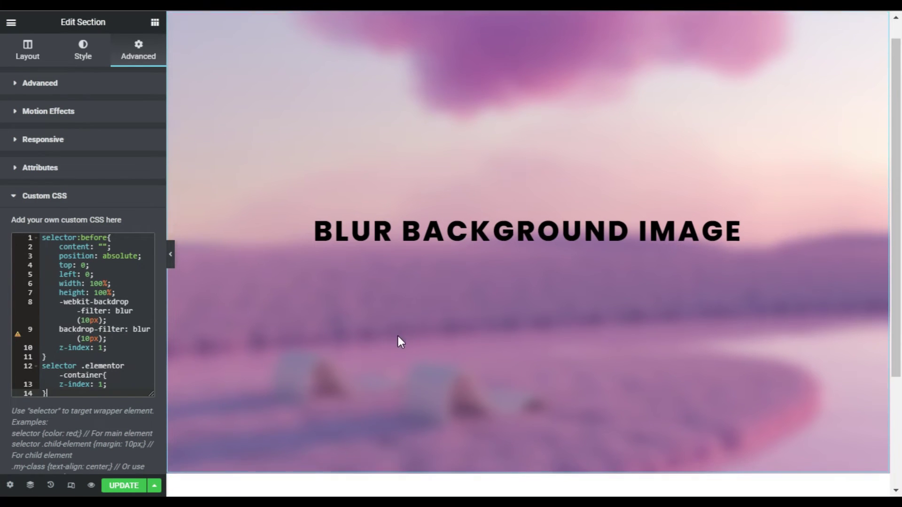
scroll(393, 359, "up", 3)
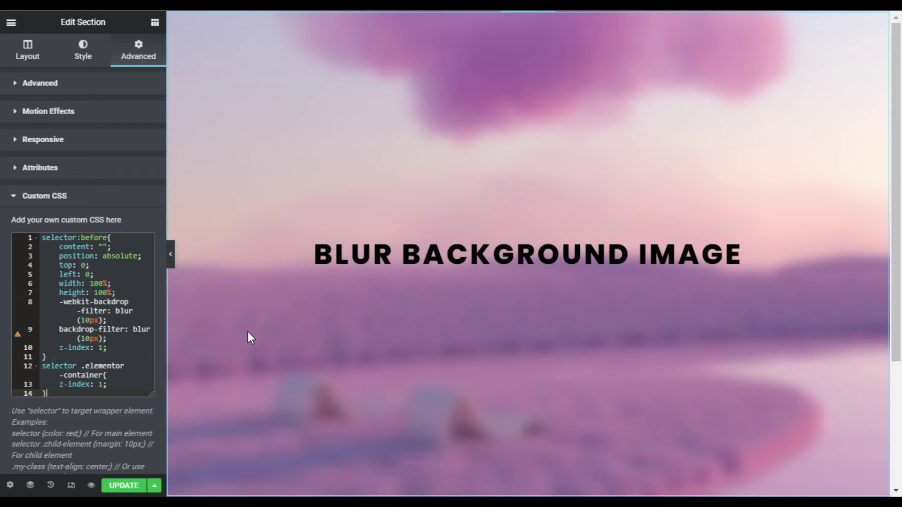
left_click(78, 321)
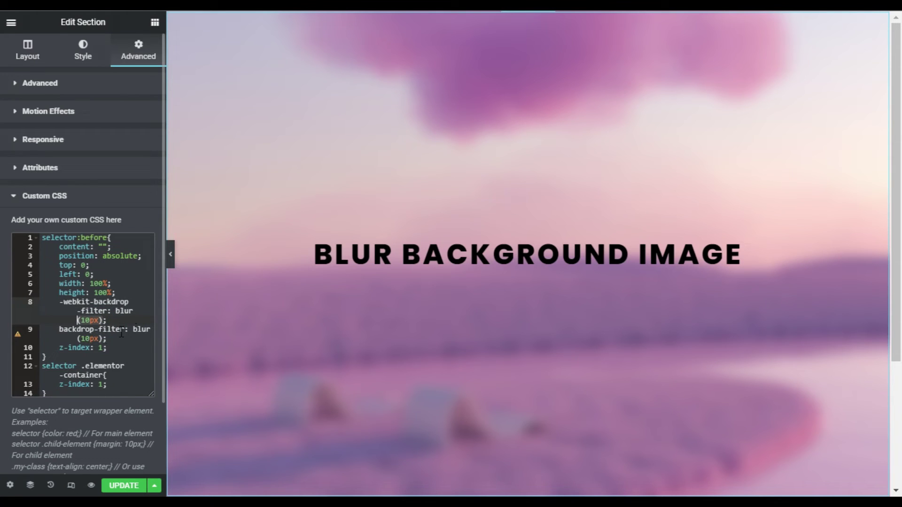
left_click(81, 339)
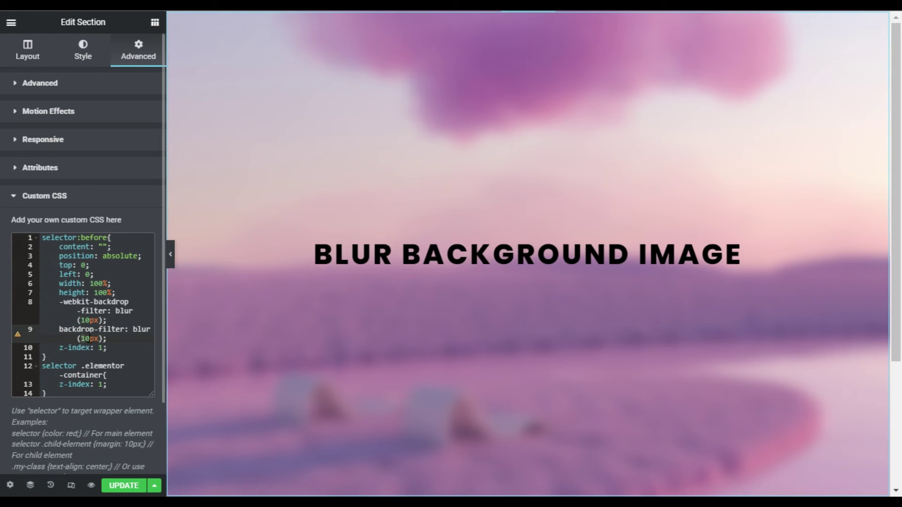
double_click(85, 339)
type("5")
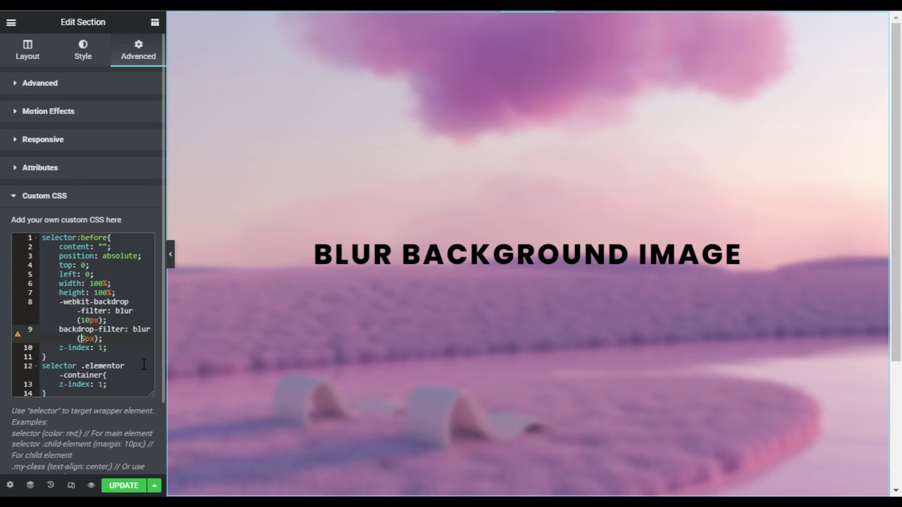
key("Delete")
type("1")
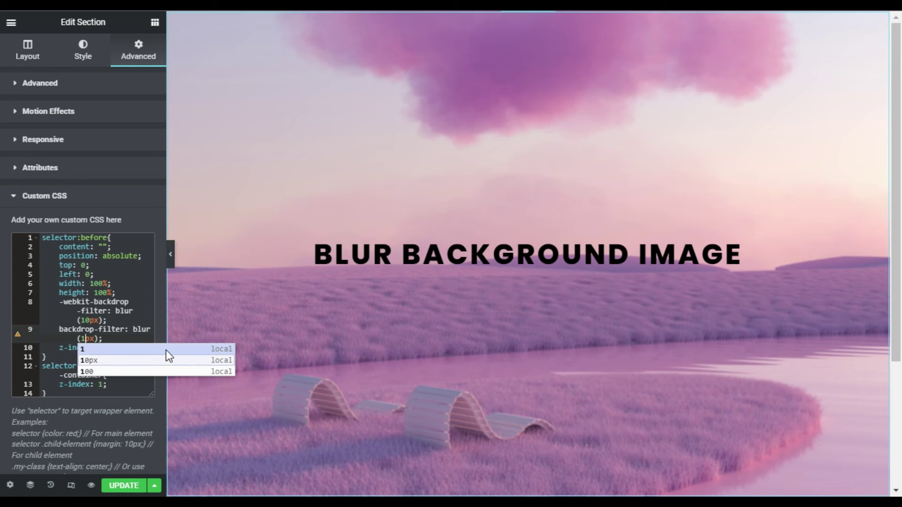
left_click(134, 359)
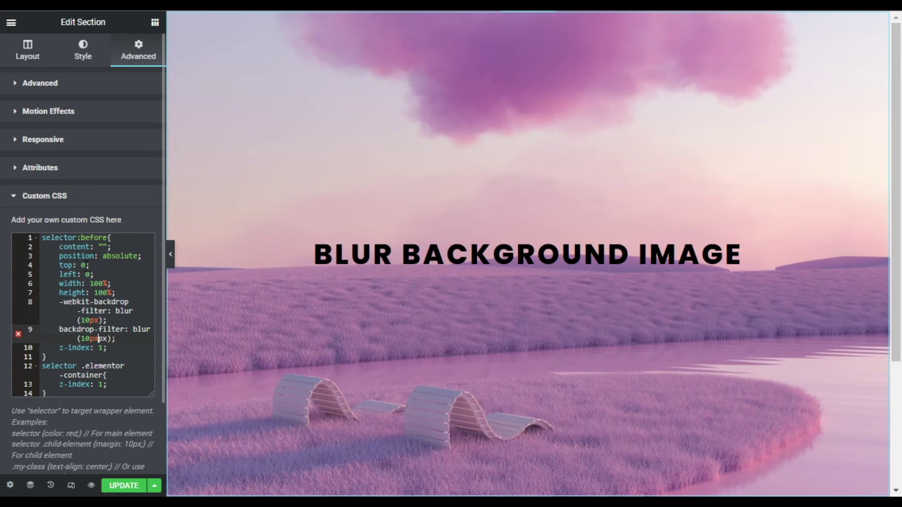
Step: Fix the blur to 10px and shrink the overlay's width and height to 50%
left_click(136, 256)
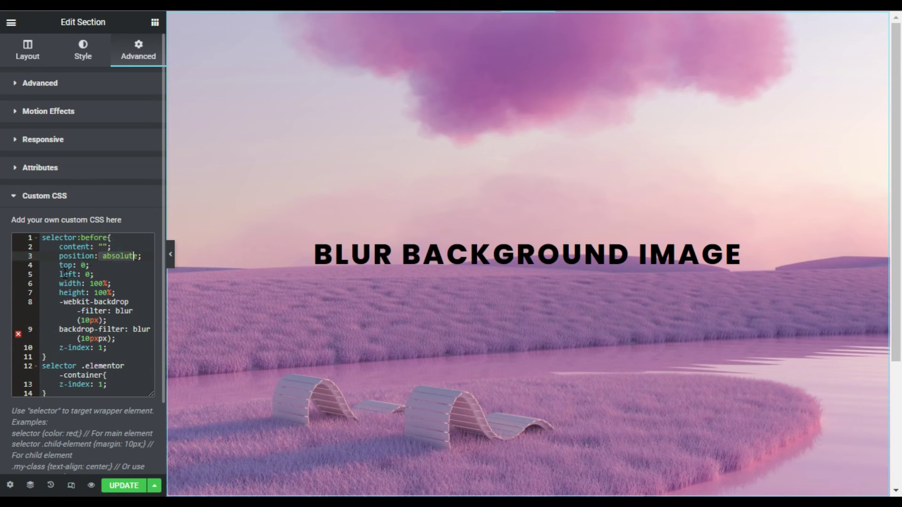
key("ctrl+z")
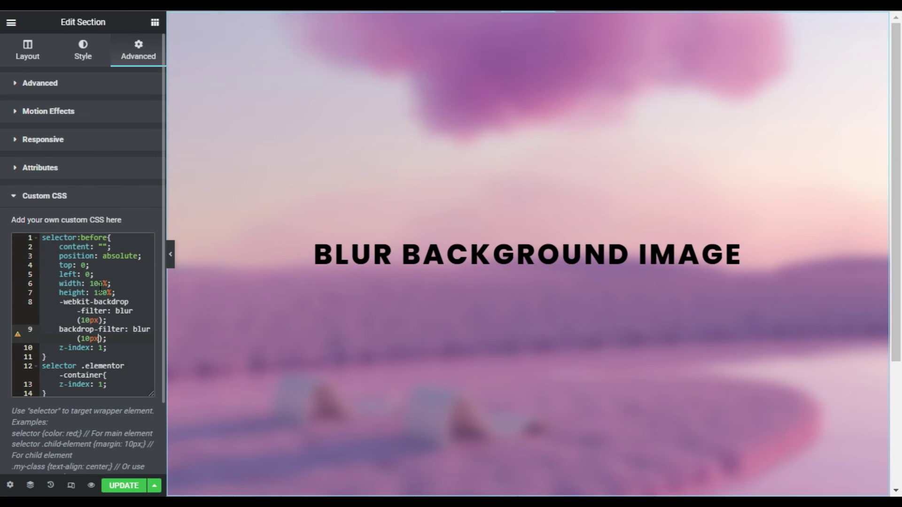
left_click(90, 283)
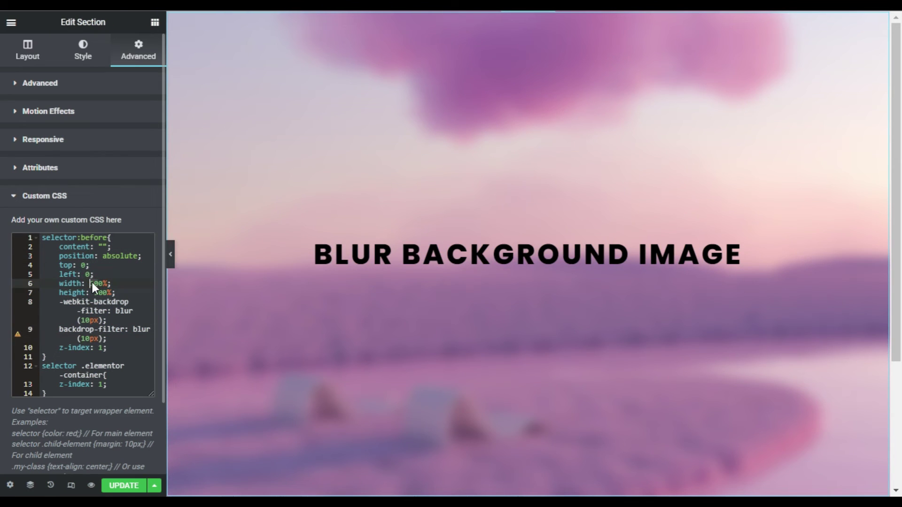
key("Delete")
key("Delete")
type("5")
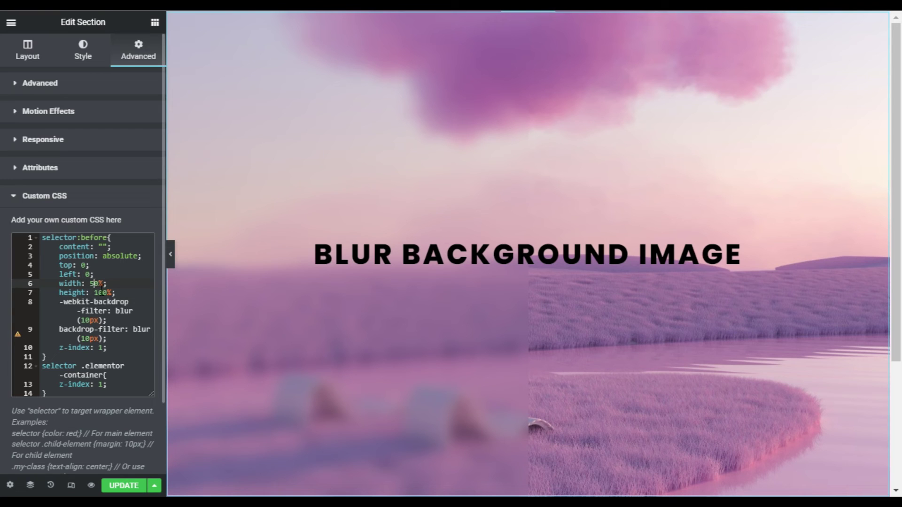
left_click(103, 292)
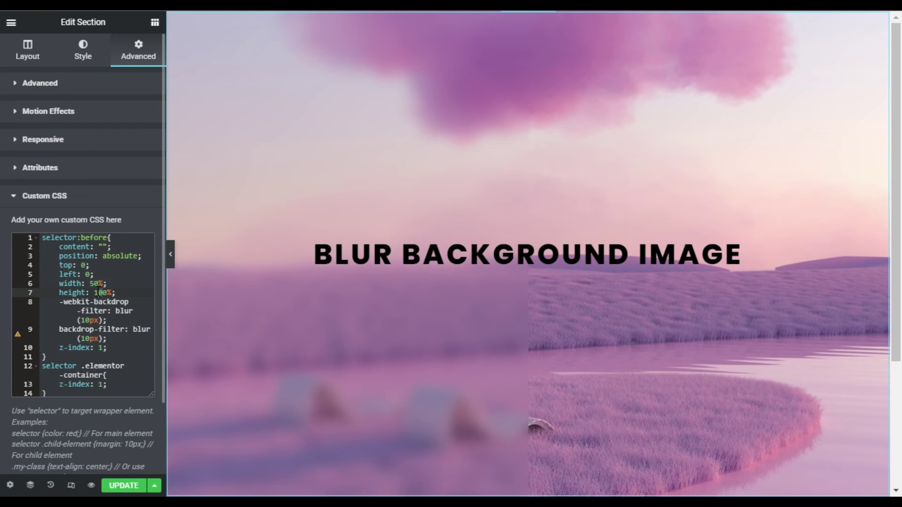
left_click(94, 292)
key("Delete")
key("Delete")
type("5")
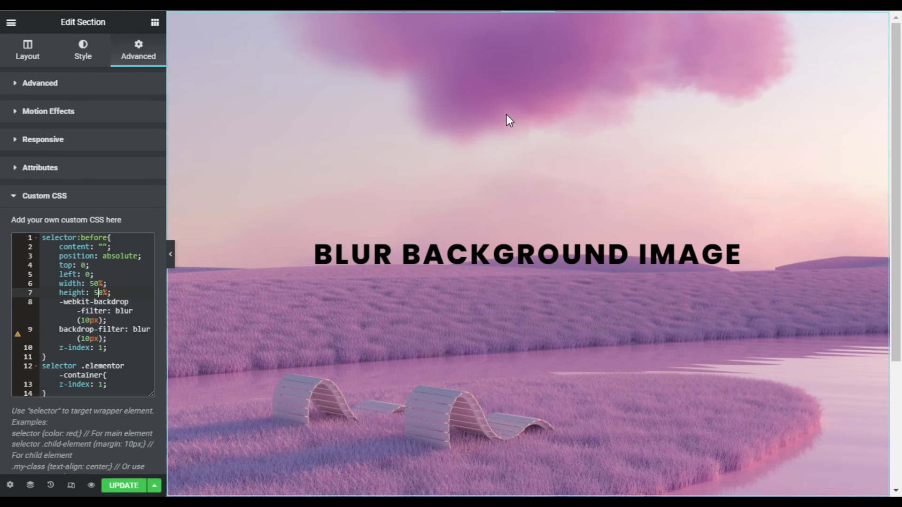
Step: Restore the blur overlay's width and height to 100%
left_click(91, 284)
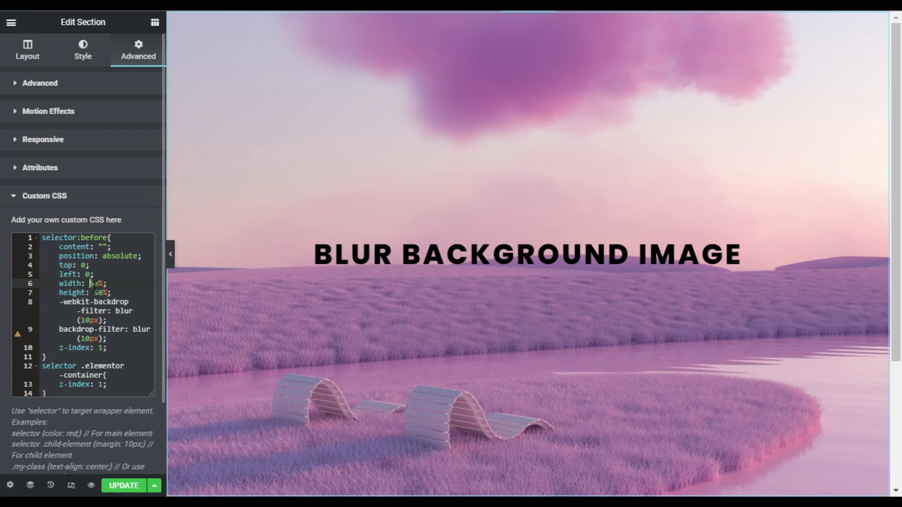
key("Delete")
type("10")
left_click(113, 339)
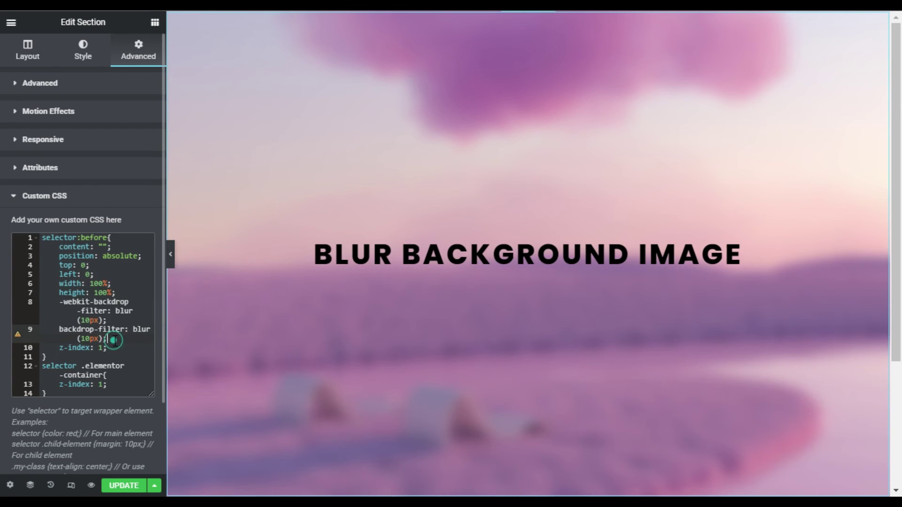
Step: Save the page changes with the Update button
left_click(115, 486)
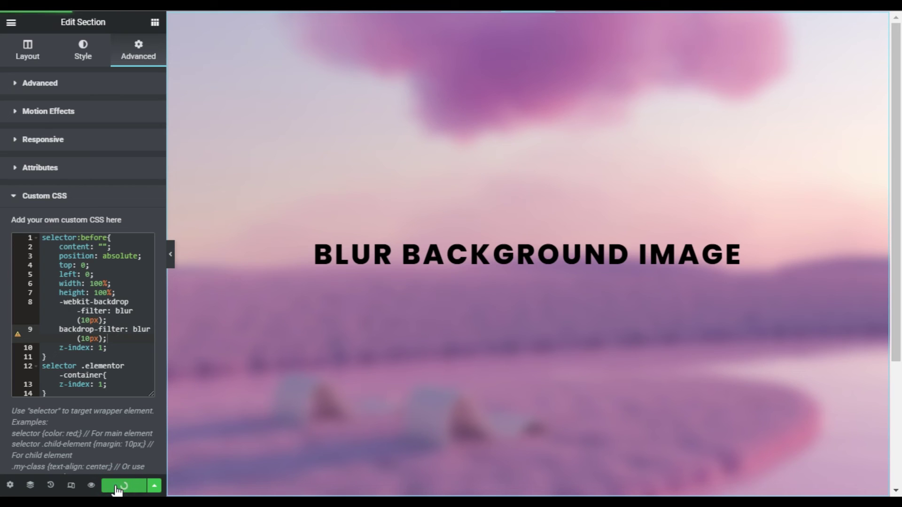